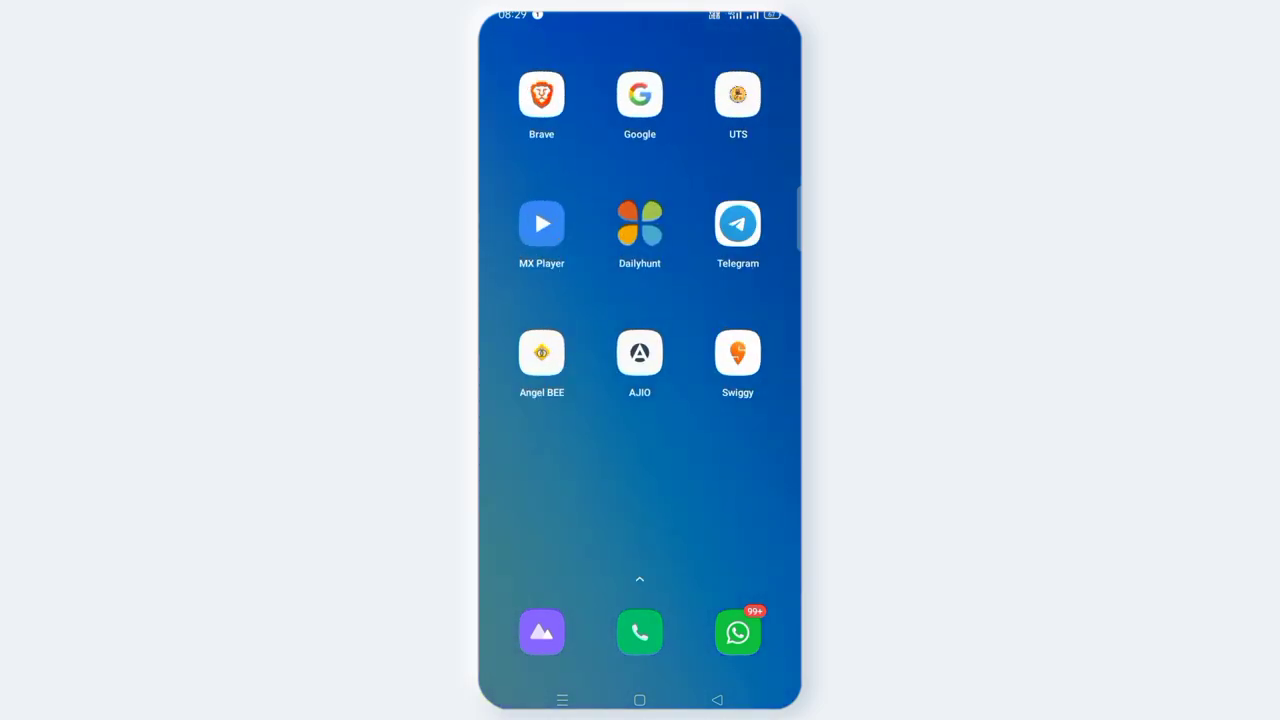
Step: Swipe up from the Android home screen to bring up the app drawer
{"action": "left_click_drag", "start_coordinate": [681, 561], "coordinate": [681, 300]}
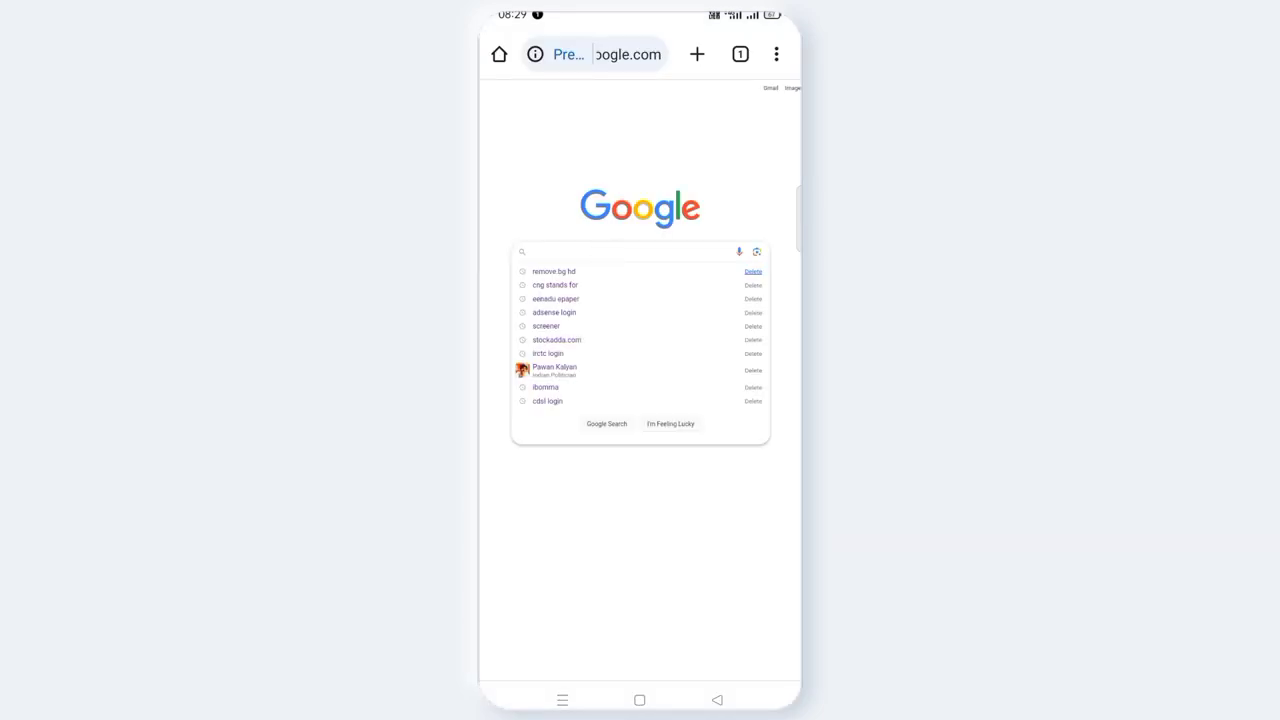
Step: Search Google for 'paytm payments bank login' and scroll the enlarged results
{"action": "type", "text": "p"}
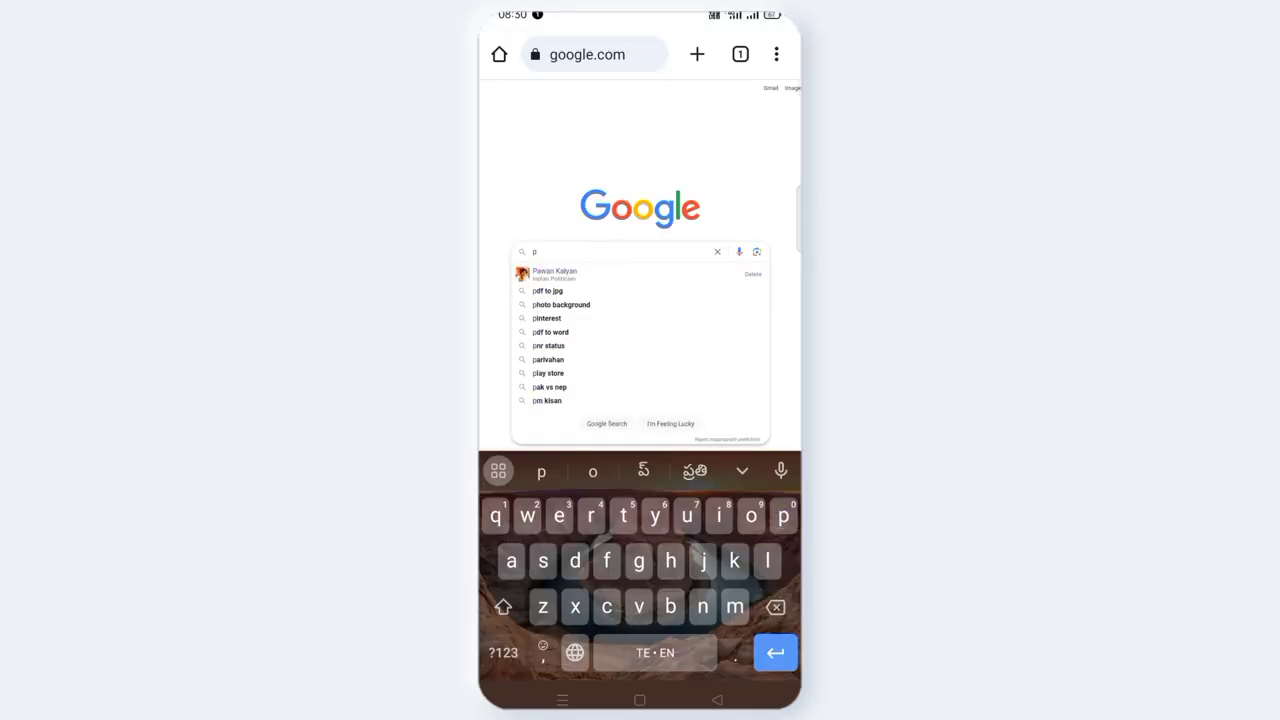
{"action": "type", "text": "aym"}
{"action": "left_click", "coordinate": [575, 349]}
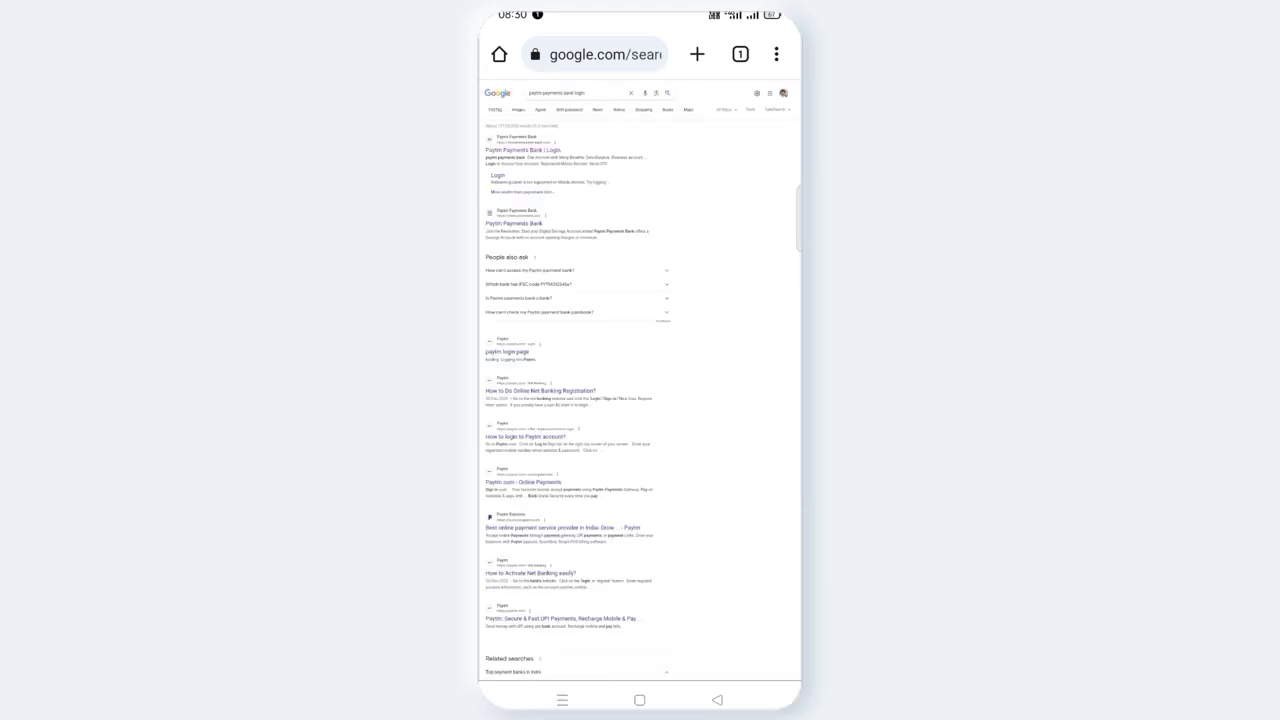
{"action": "double_click", "coordinate": [671, 397]}
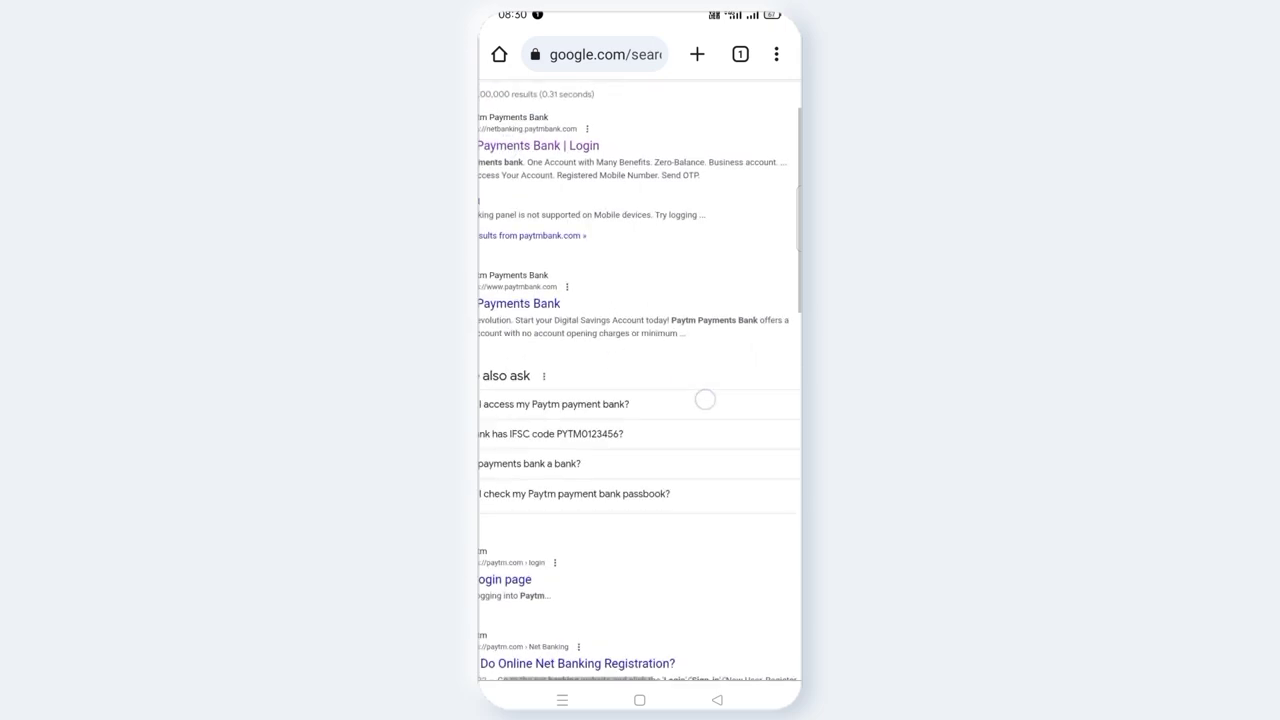
{"action": "scroll", "coordinate": [681, 330], "scroll_direction": "down", "scroll_amount": 1}
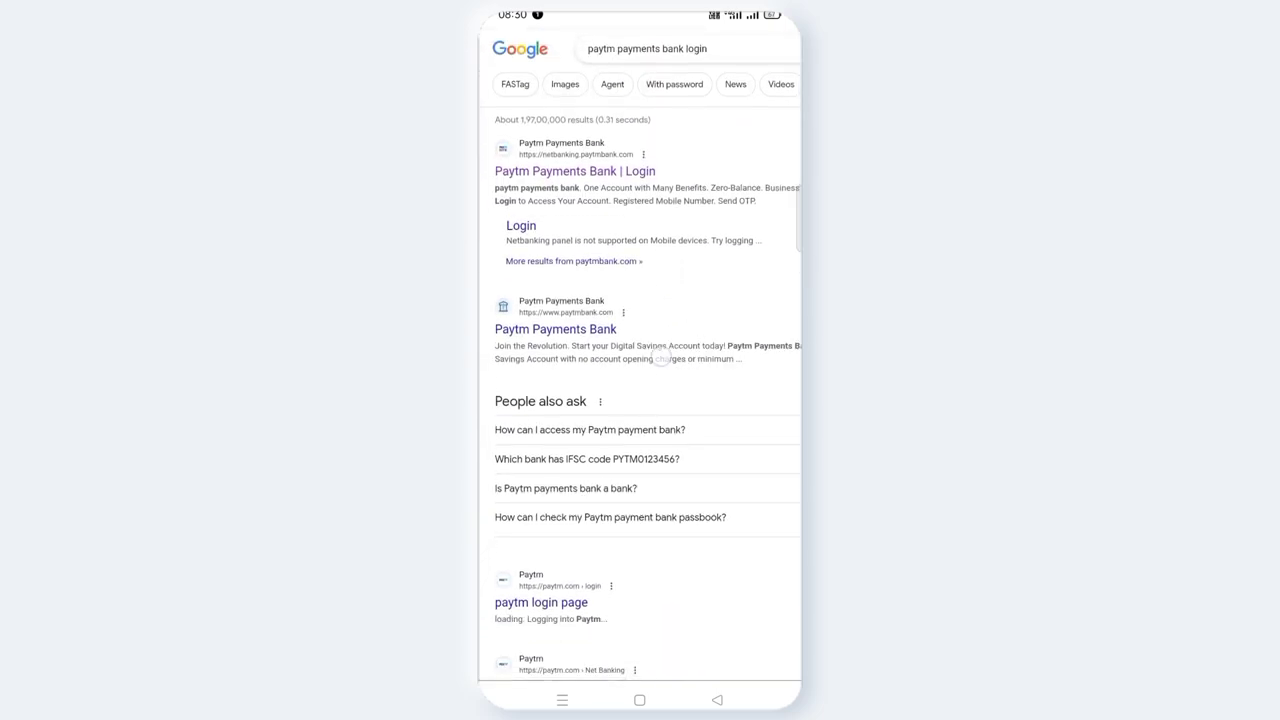
{"action": "scroll", "coordinate": [640, 400], "scroll_direction": "down", "scroll_amount": 1}
Step: Open the 'Paytm Payments Bank | Login' result and zoom into the login form
{"action": "left_click", "coordinate": [575, 132]}
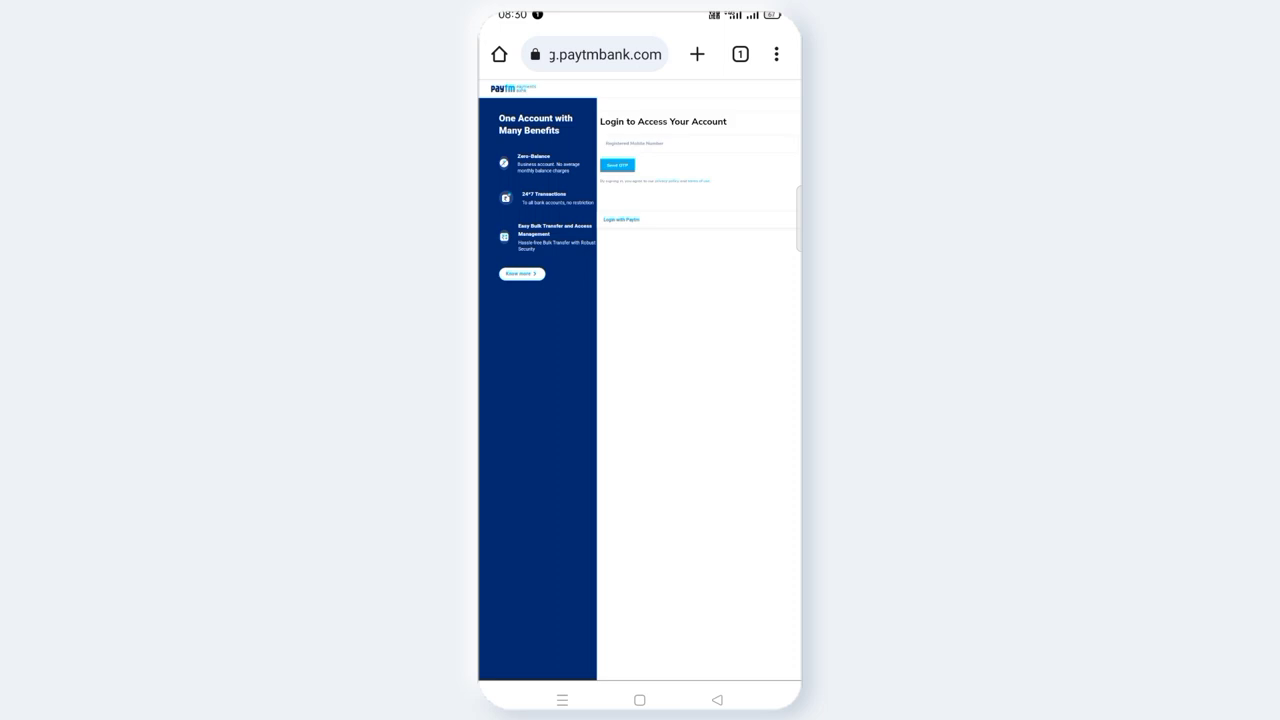
{"action": "double_click", "coordinate": [714, 351]}
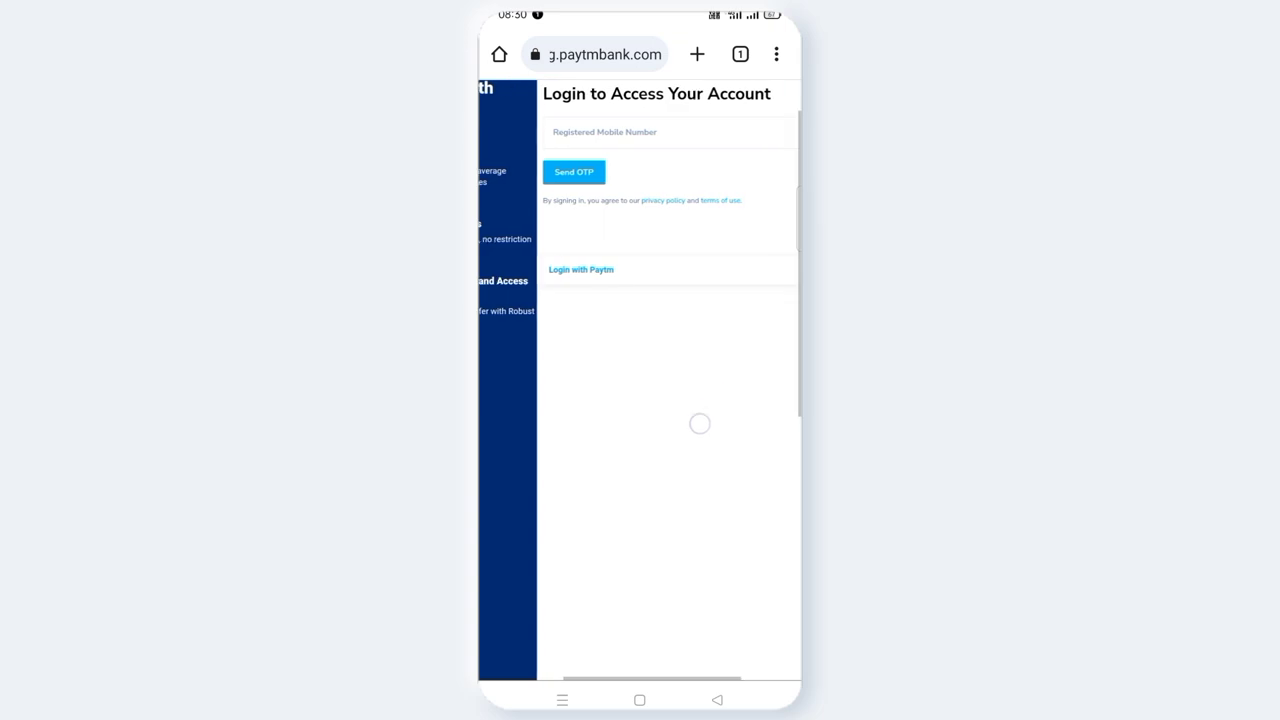
{"action": "left_click_drag", "start_coordinate": [699, 423], "coordinate": [669, 470]}
Step: Enter the registered mobile number, request an OTP and type the received code
{"action": "left_click", "coordinate": [553, 179]}
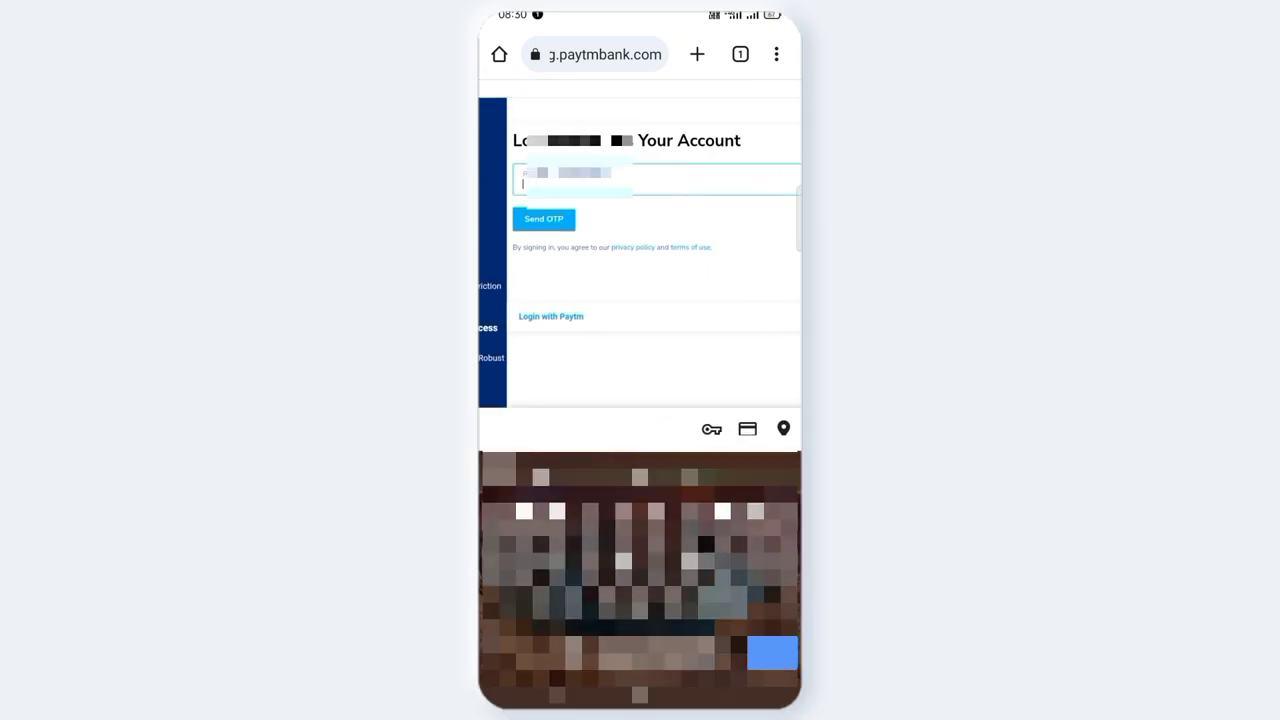
{"action": "type", "text": "95"}
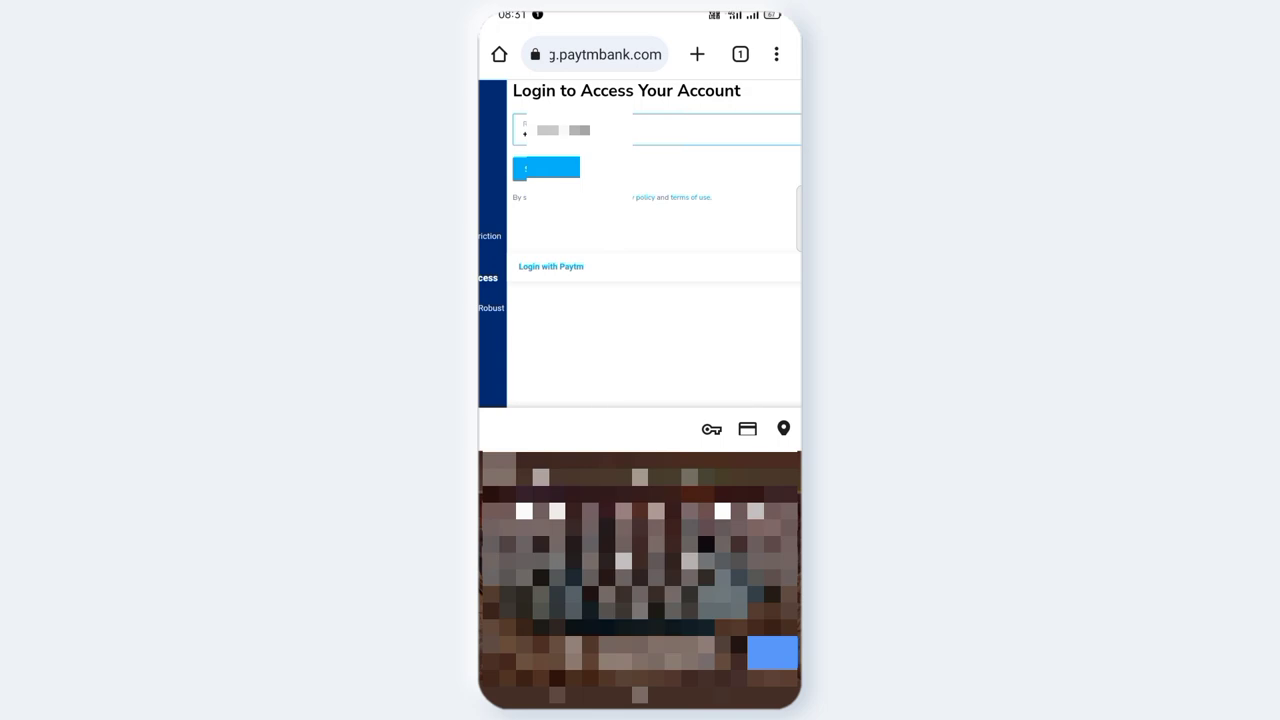
{"action": "left_click", "coordinate": [546, 168]}
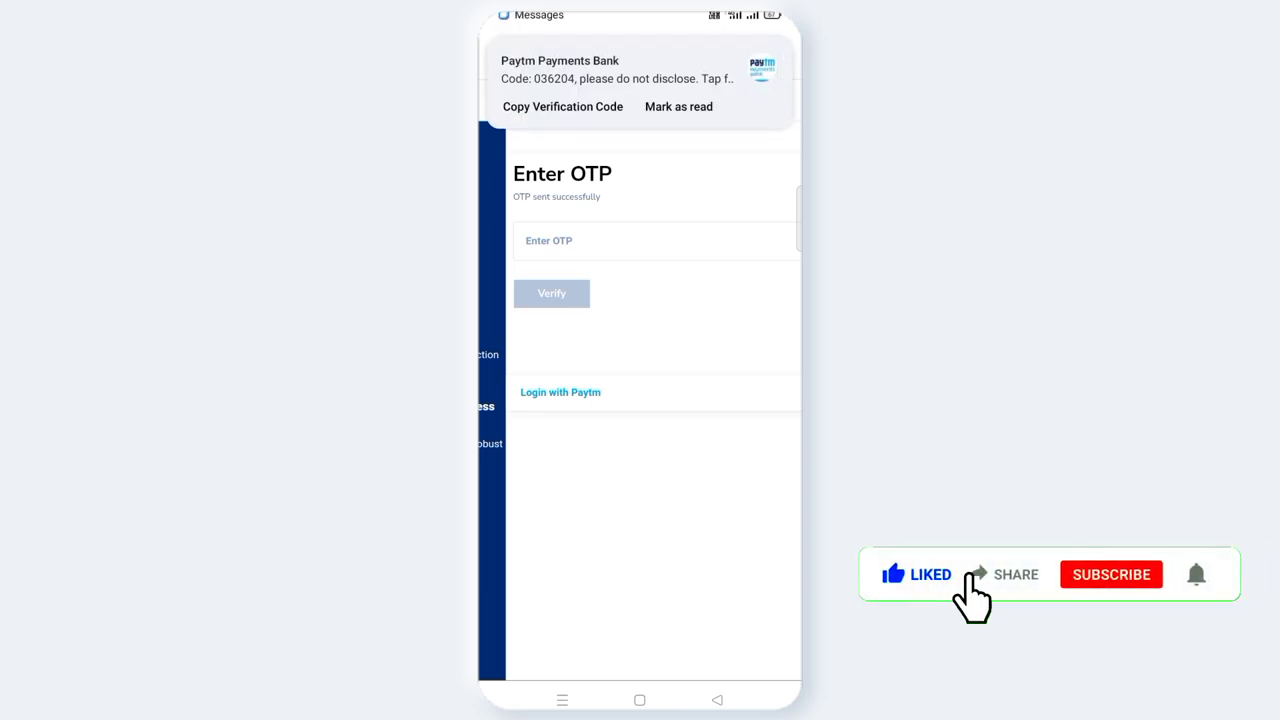
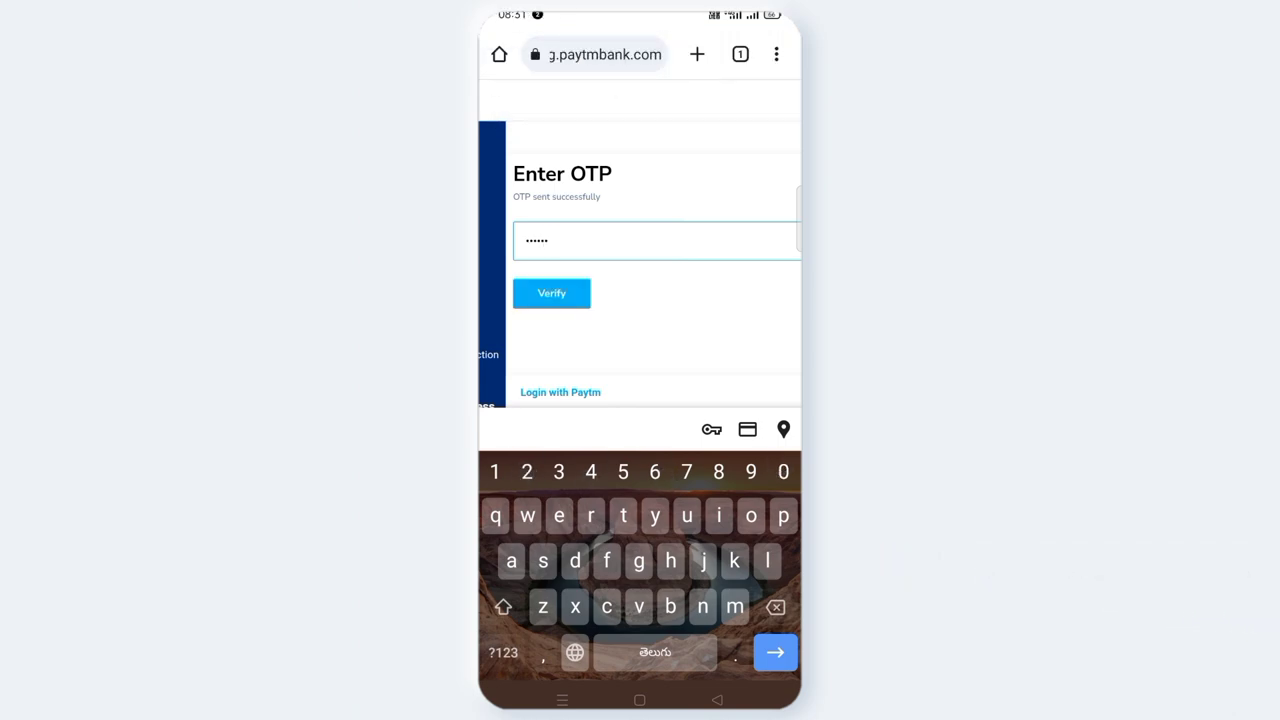
Step: Verify the OTP and dismiss Chrome's save-password prompt
{"action": "left_click", "coordinate": [551, 293]}
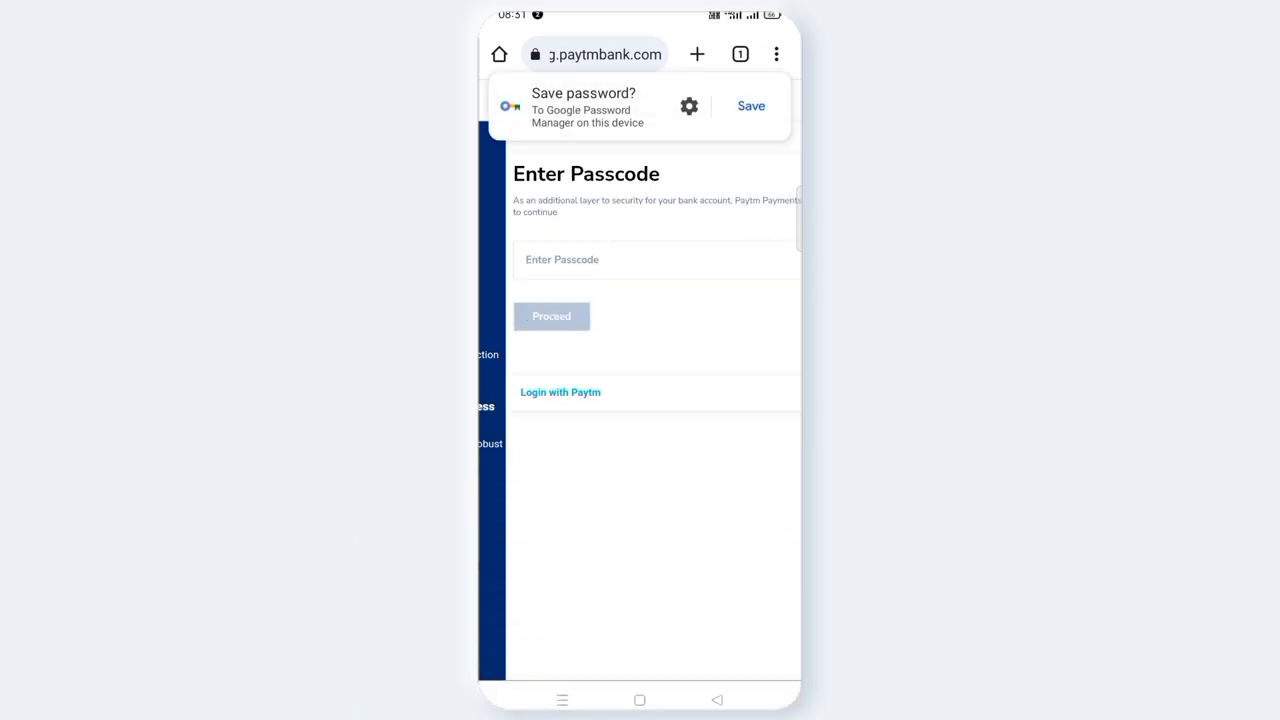
{"action": "left_click_drag", "start_coordinate": [620, 106], "coordinate": [780, 106]}
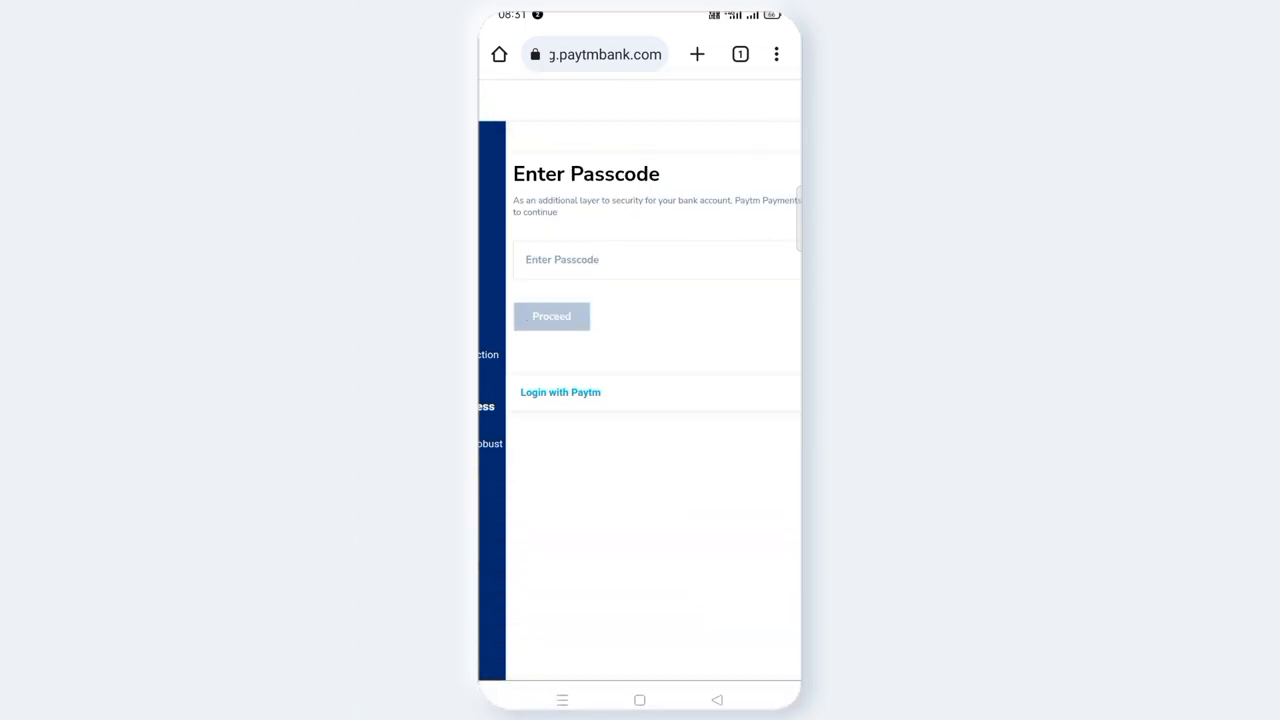
{"action": "double_click", "coordinate": [686, 531]}
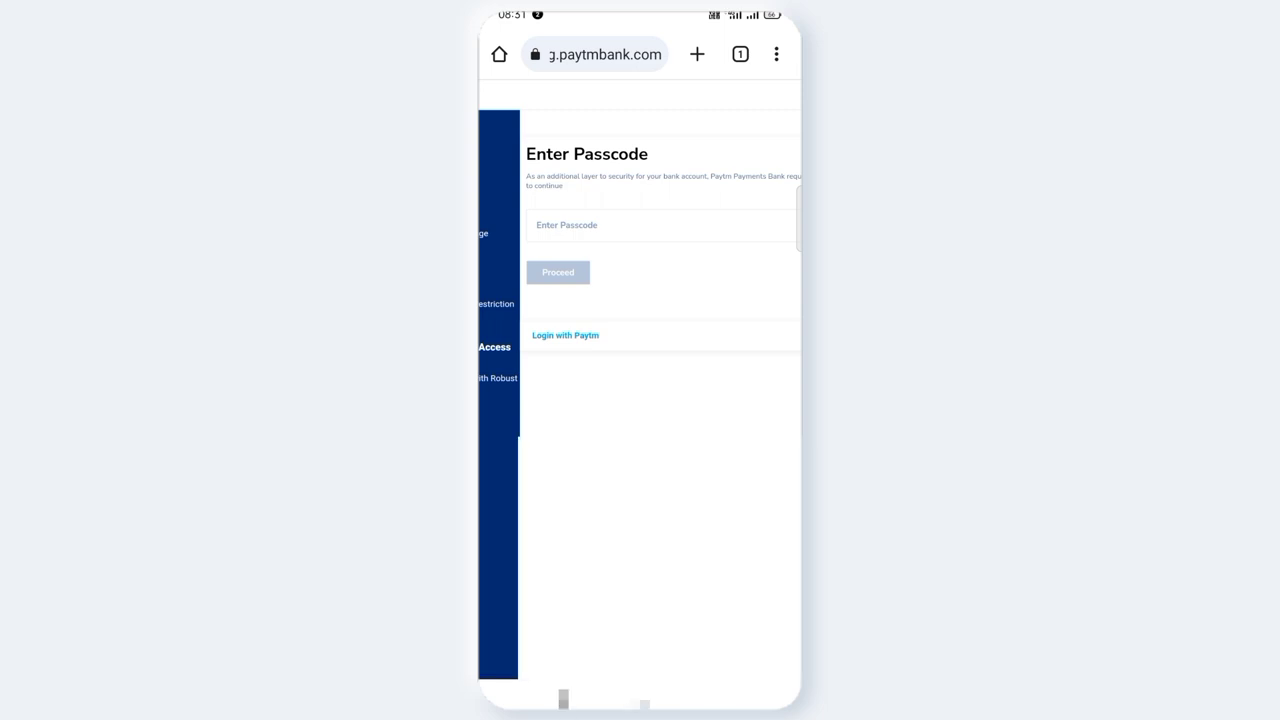
Step: Enter the account passcode and proceed with the login
{"action": "left_click", "coordinate": [583, 223]}
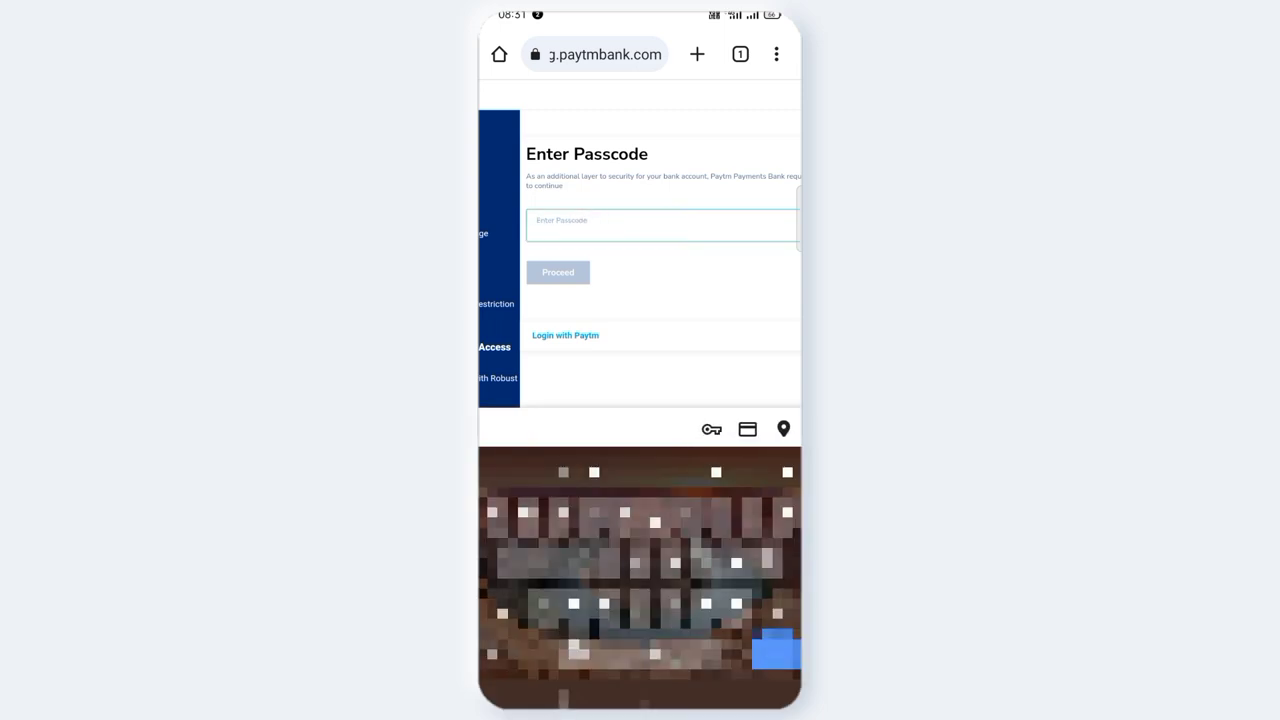
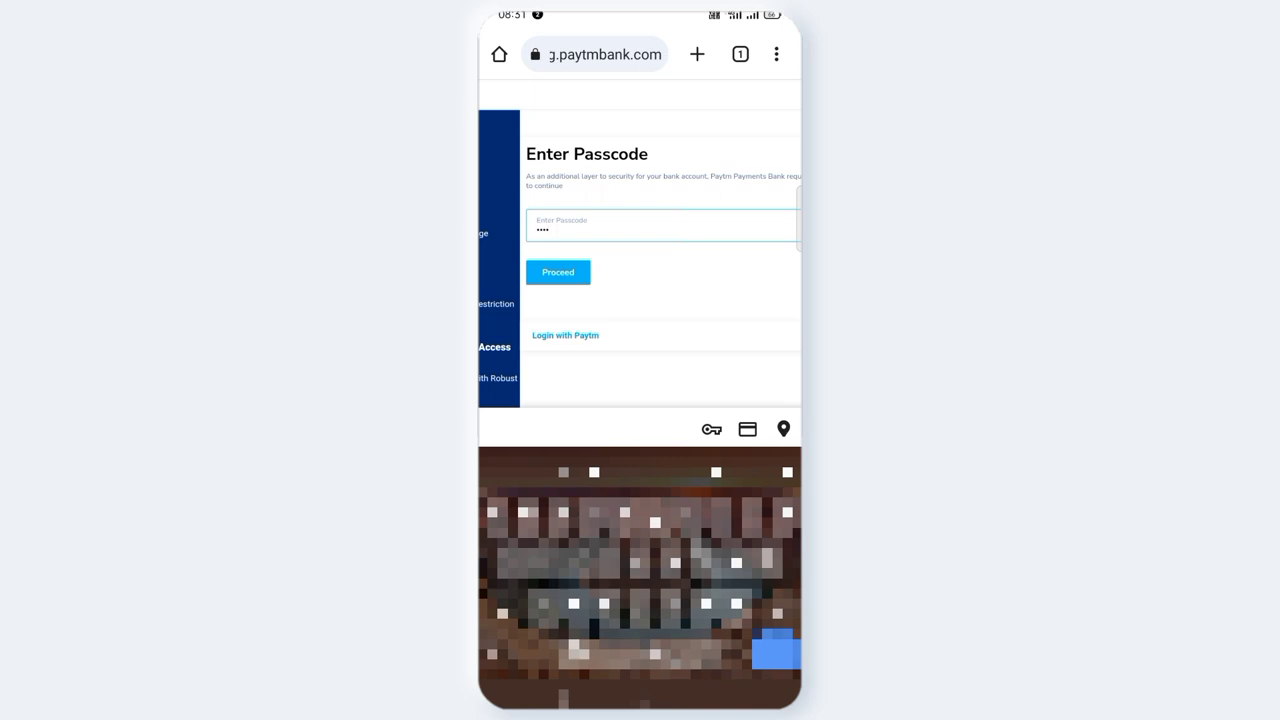
{"action": "left_click", "coordinate": [558, 272]}
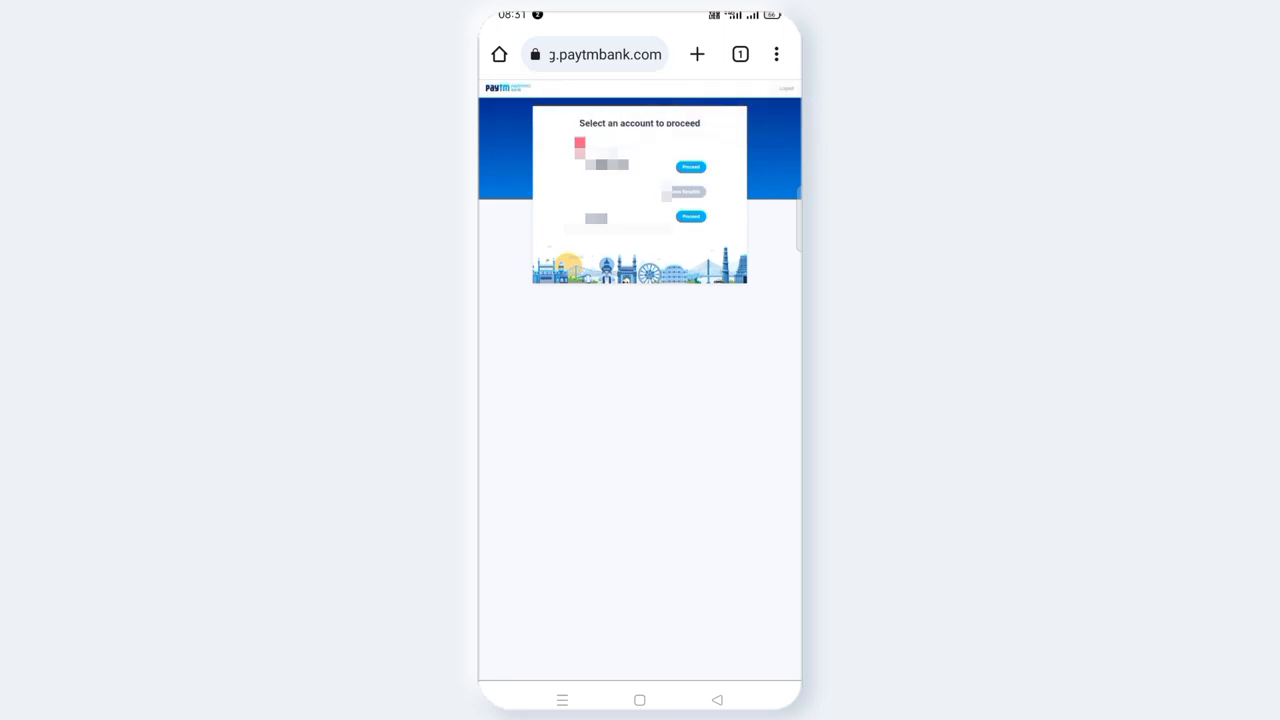
Step: Proceed with the Paytm Payments Bank savings account and zoom into its dashboard
{"action": "scroll", "coordinate": [657, 337], "scroll_direction": "up", "scroll_amount": 3}
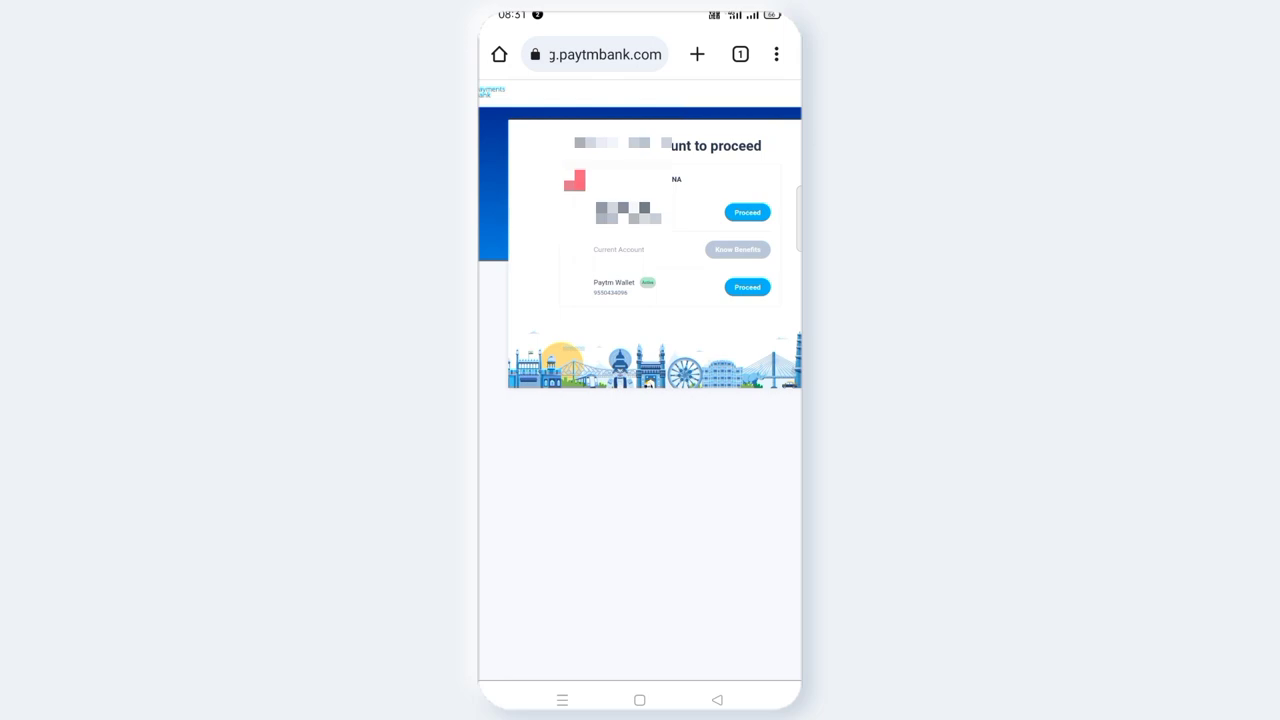
{"action": "left_click", "coordinate": [747, 212]}
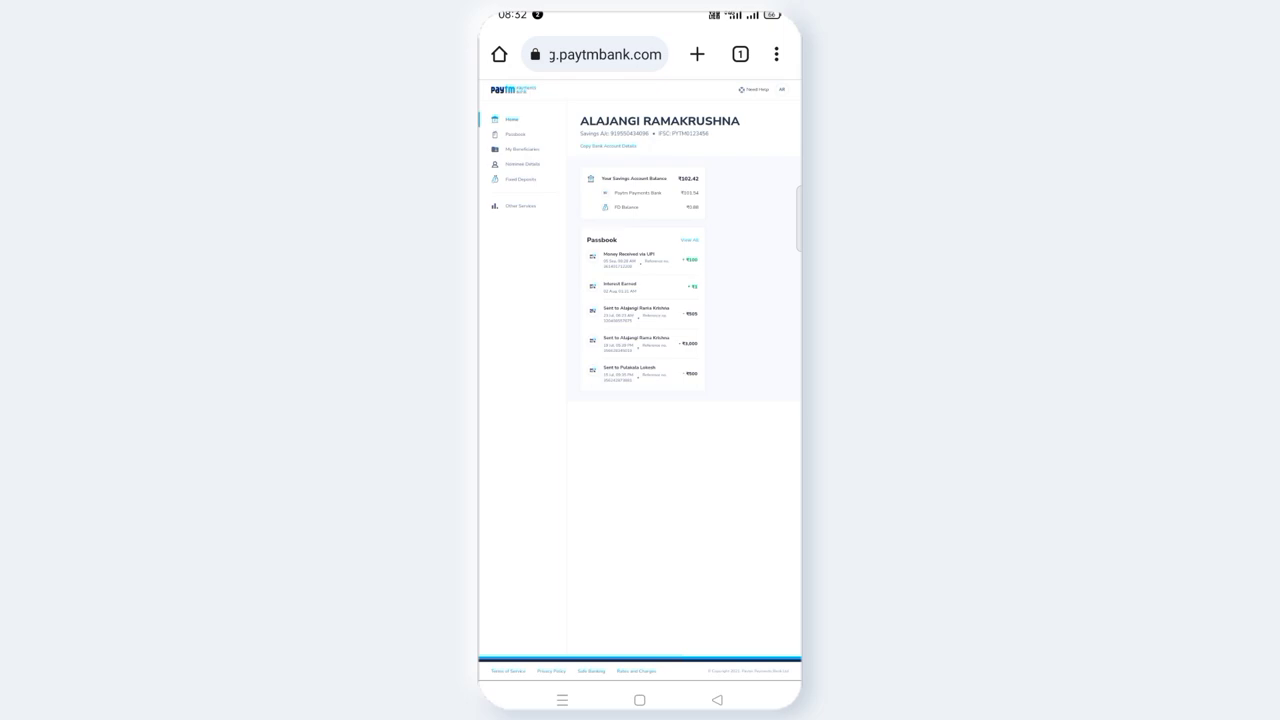
{"action": "left_click_drag", "start_coordinate": [600, 410], "coordinate": [574, 486]}
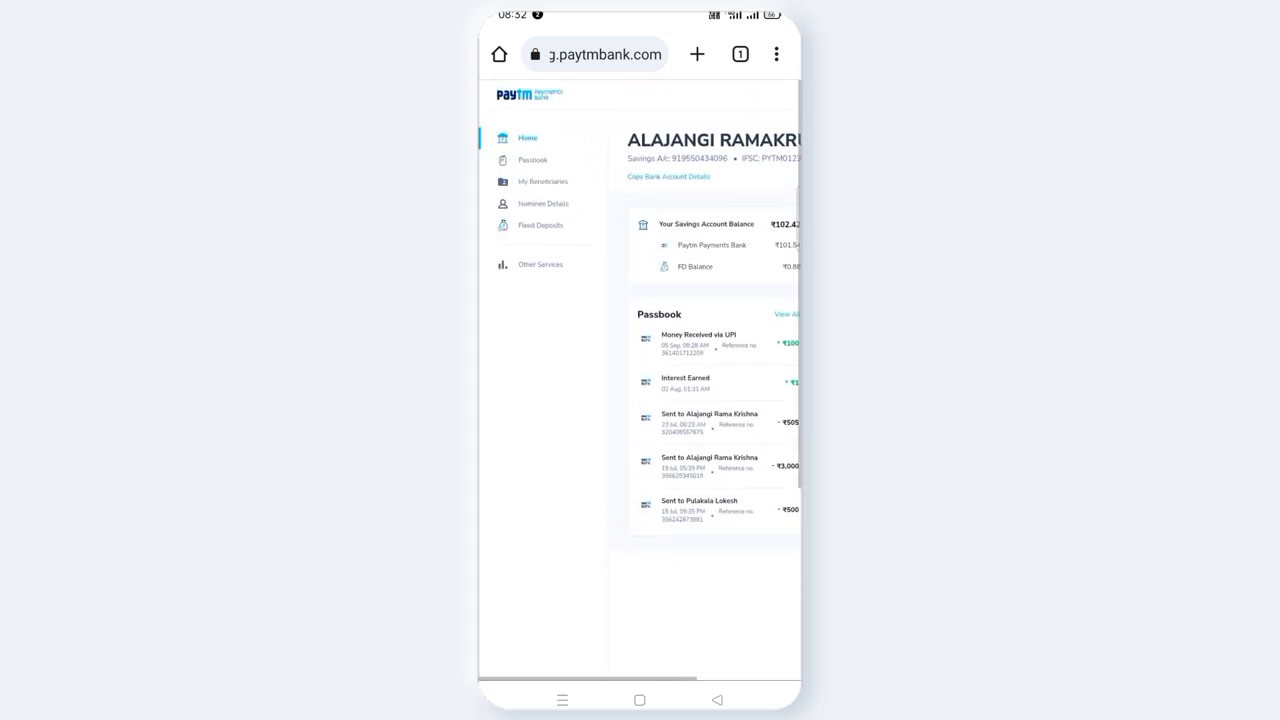
{"action": "mouse_move", "coordinate": [626, 560]}
{"action": "left_mouse_down"}
{"action": "mouse_move", "coordinate": [476, 560]}
{"action": "mouse_move", "coordinate": [626, 560]}
{"action": "left_mouse_up"}
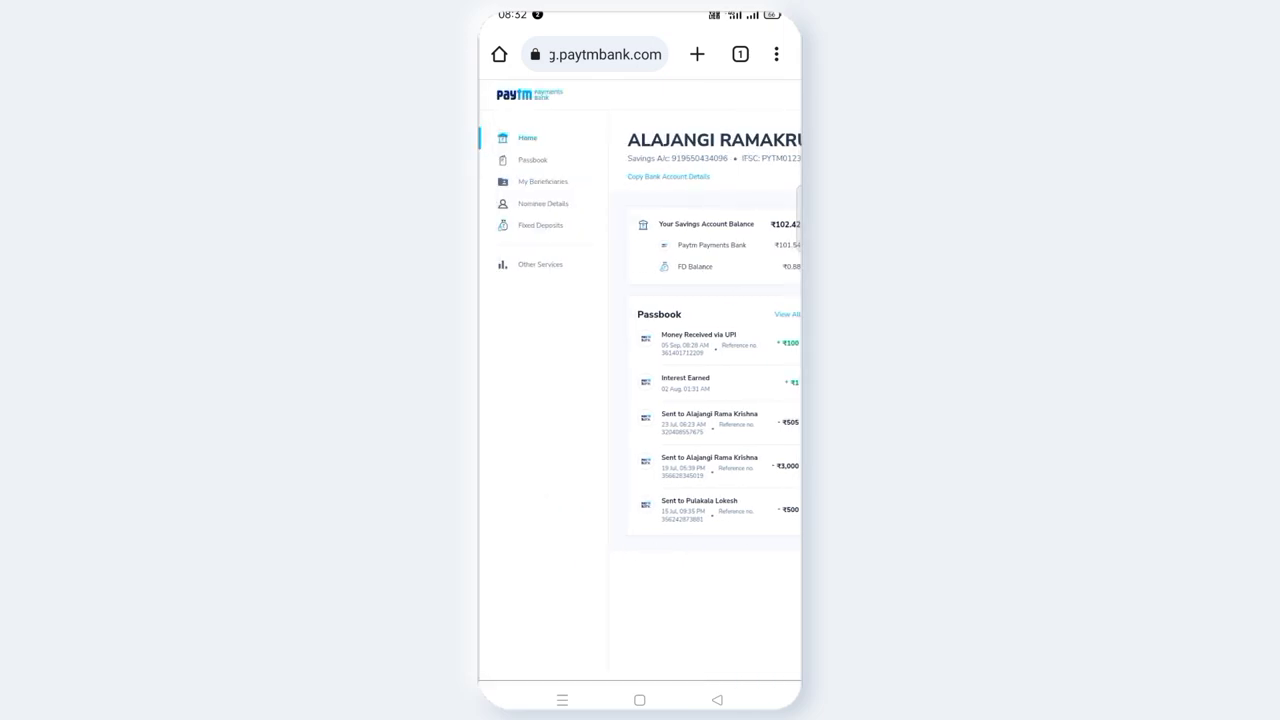
Step: Open Passbook from the sidebar and reveal the reference number and amount columns
{"action": "left_click", "coordinate": [532, 159]}
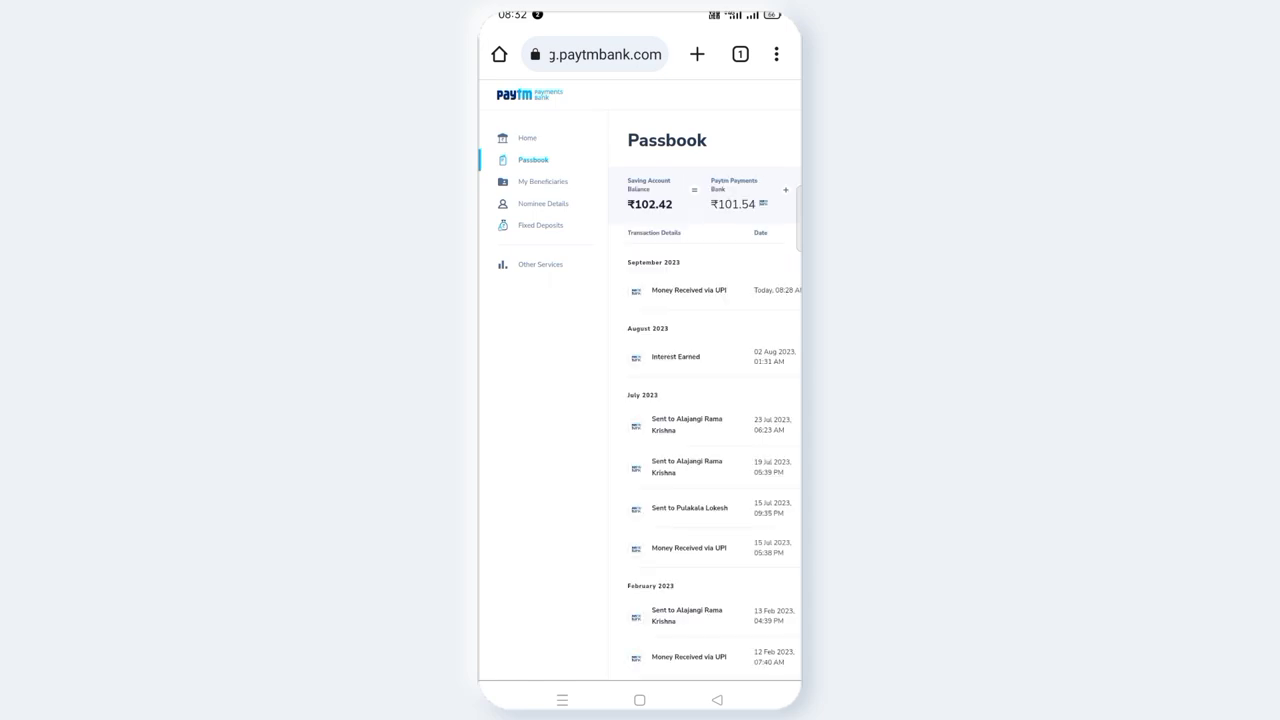
{"action": "mouse_move", "coordinate": [503, 360]}
{"action": "left_mouse_down"}
{"action": "mouse_move", "coordinate": [576, 265]}
{"action": "mouse_move", "coordinate": [610, 320]}
{"action": "left_mouse_up"}
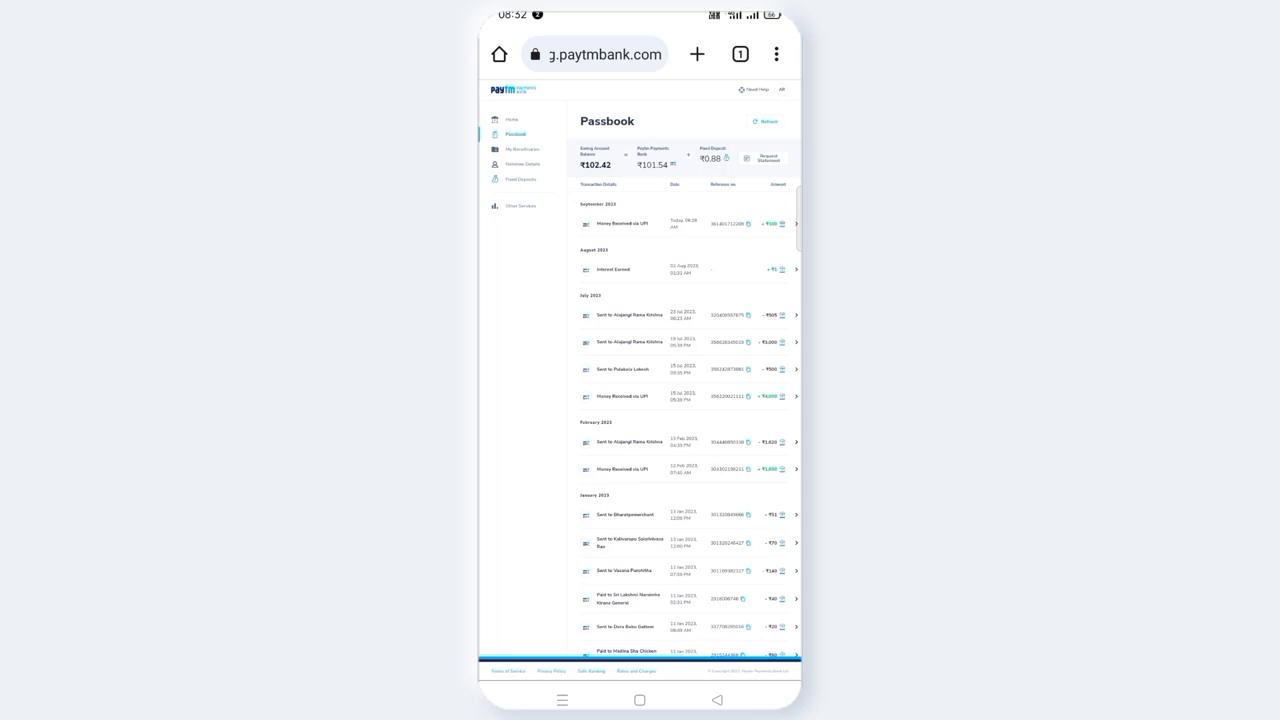
{"action": "scroll", "coordinate": [640, 380], "scroll_direction": "up", "scroll_amount": 5}
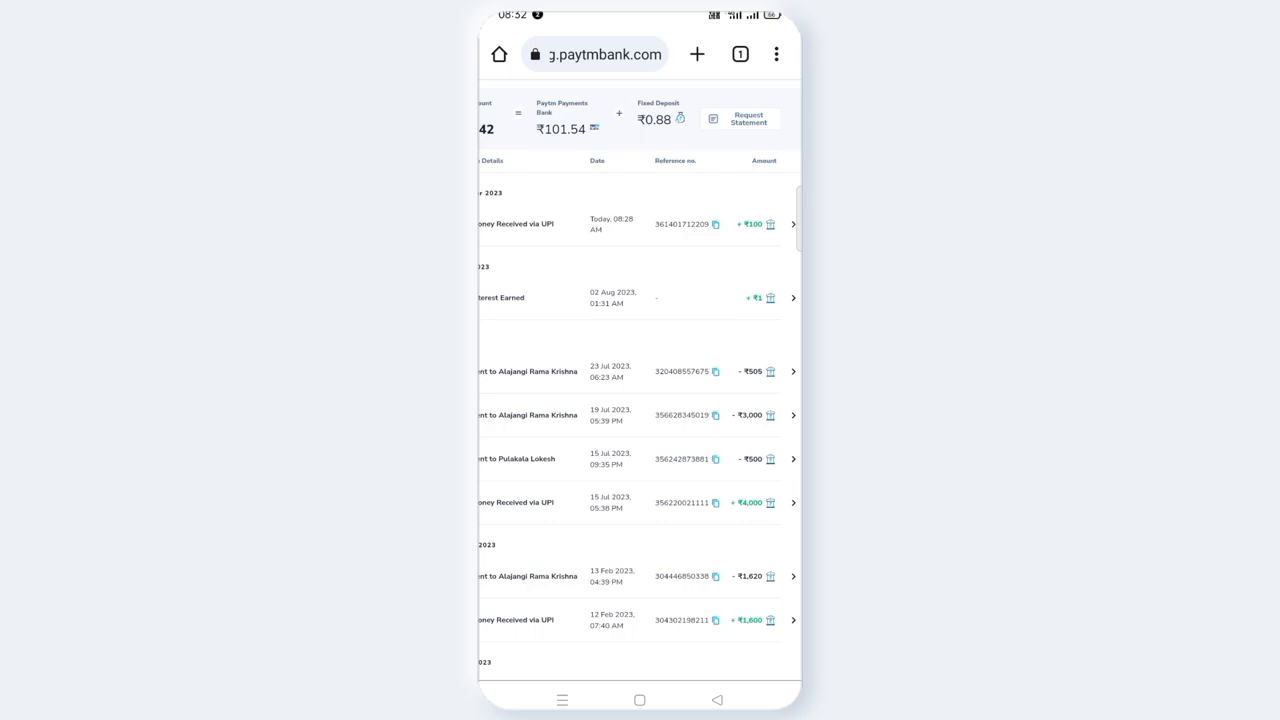
Step: Request a Last 3 months PDF statement (04 Jun–04 Sep 2023) delivered by email
{"action": "left_click", "coordinate": [740, 118]}
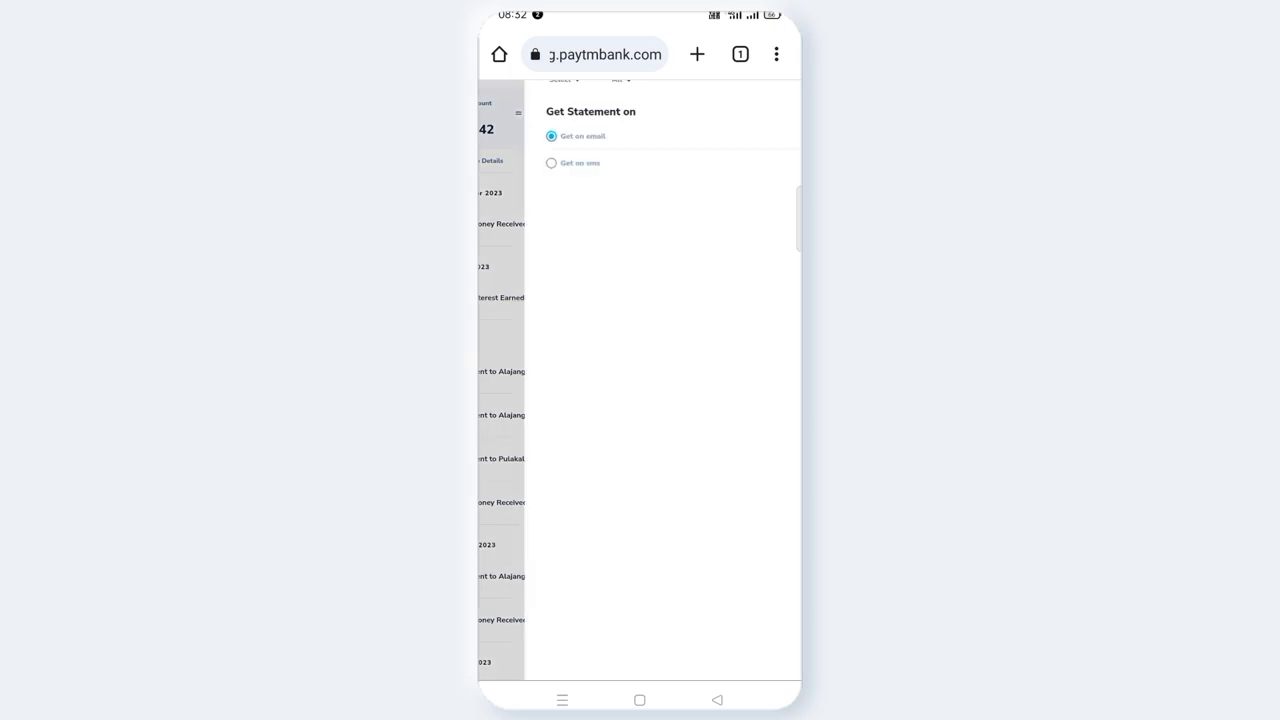
{"action": "scroll", "coordinate": [677, 415], "scroll_direction": "up", "scroll_amount": 2}
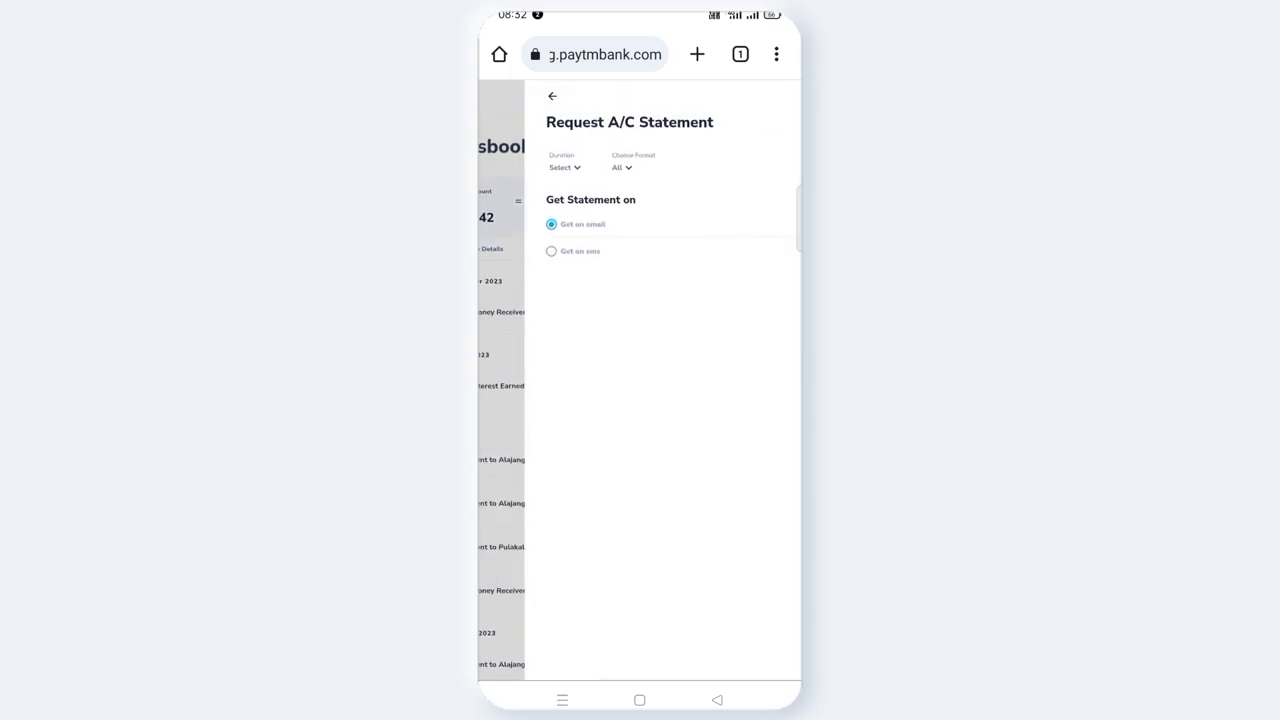
{"action": "left_click", "coordinate": [560, 166]}
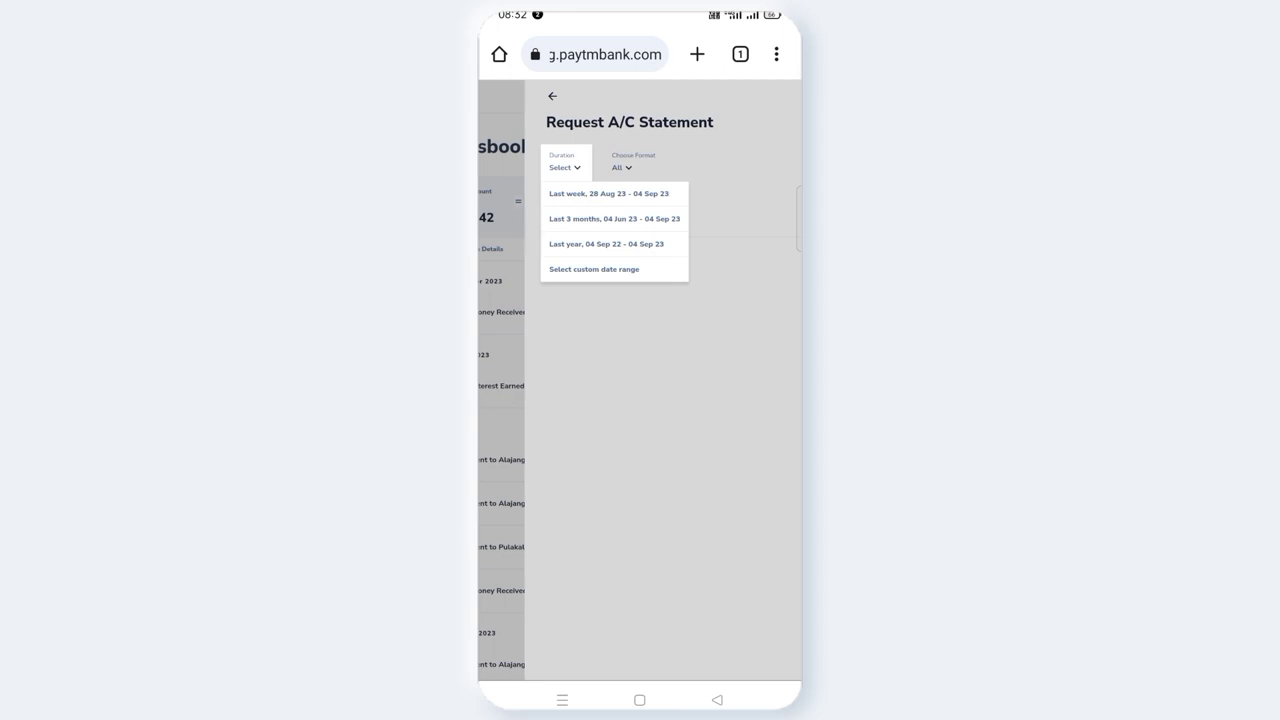
{"action": "left_click", "coordinate": [579, 223]}
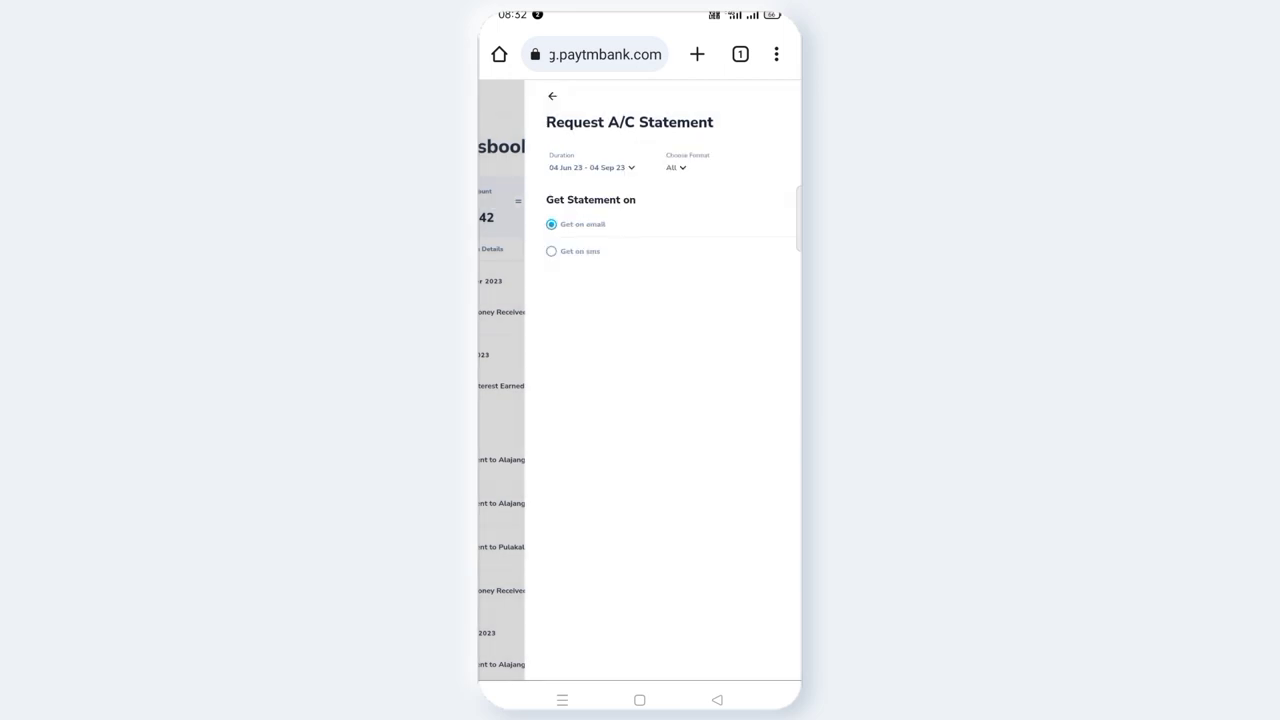
{"action": "left_click", "coordinate": [676, 164]}
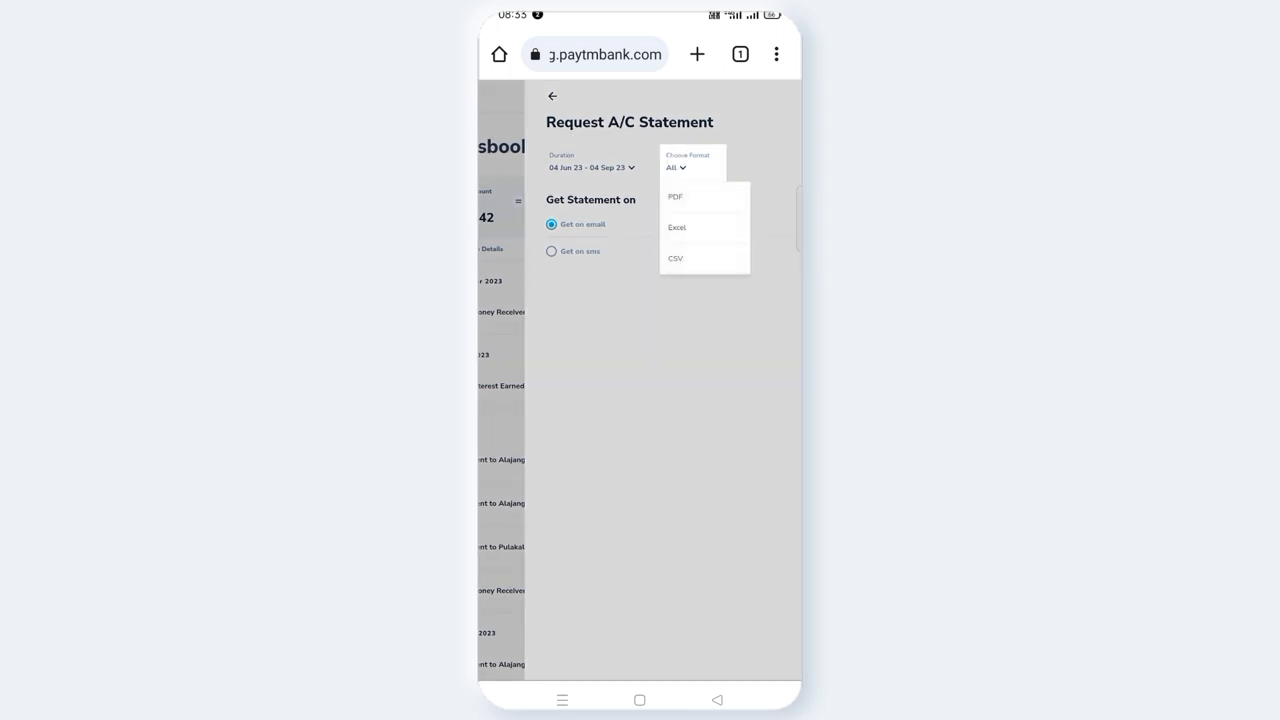
{"action": "left_click", "coordinate": [675, 196]}
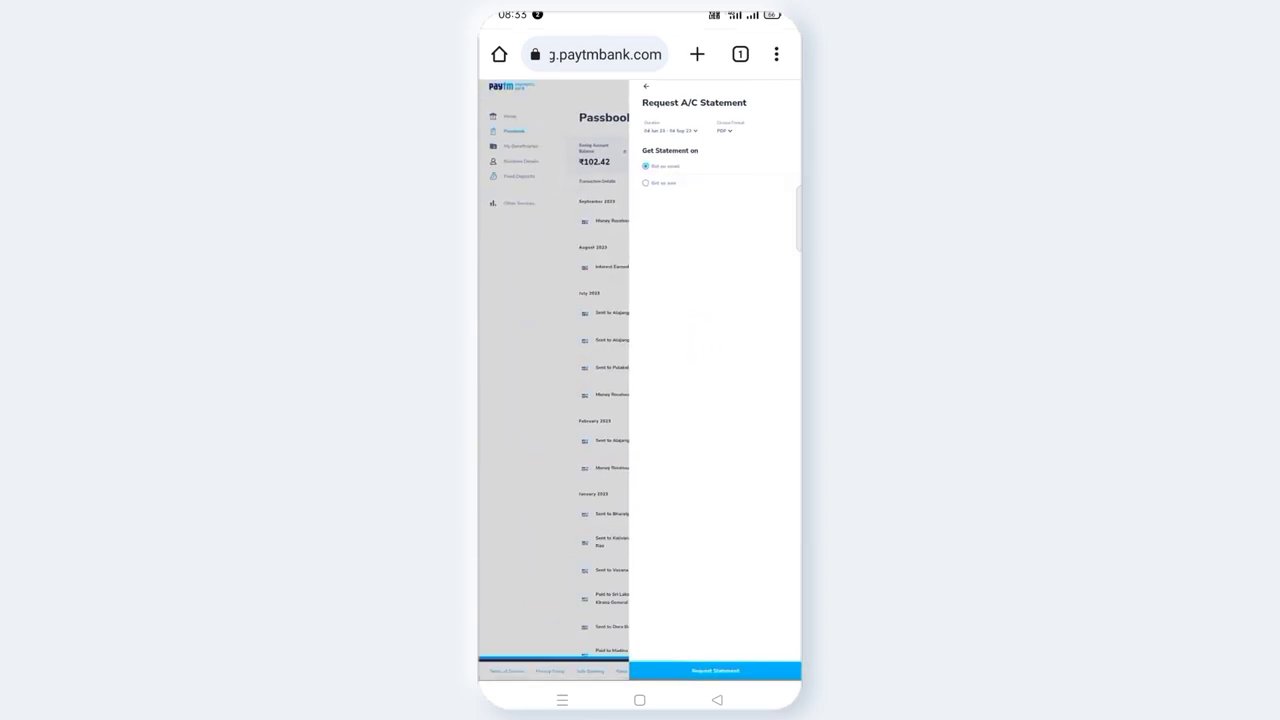
{"action": "left_click", "coordinate": [715, 670]}
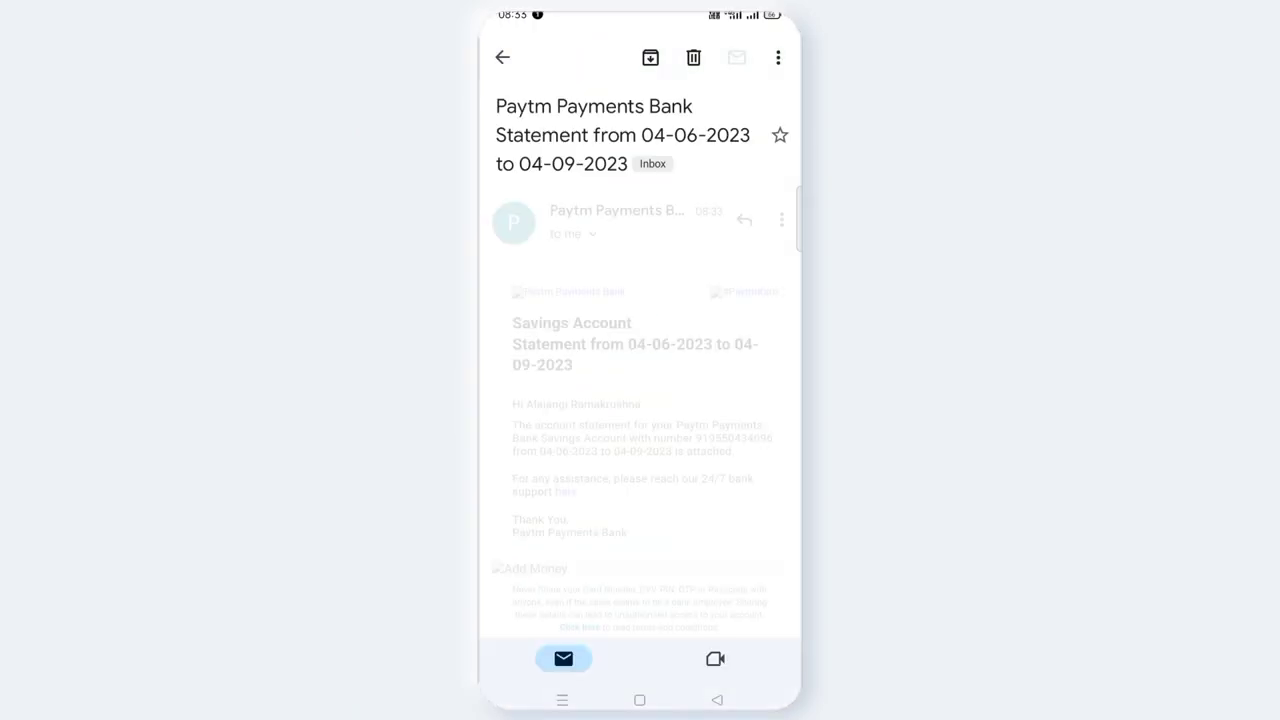
Step: Scroll down the Paytm statement email and download its attached PDF
{"action": "scroll", "coordinate": [774, 397], "scroll_direction": "down", "scroll_amount": 2}
{"action": "scroll", "coordinate": [774, 397], "scroll_direction": "down", "scroll_amount": 3}
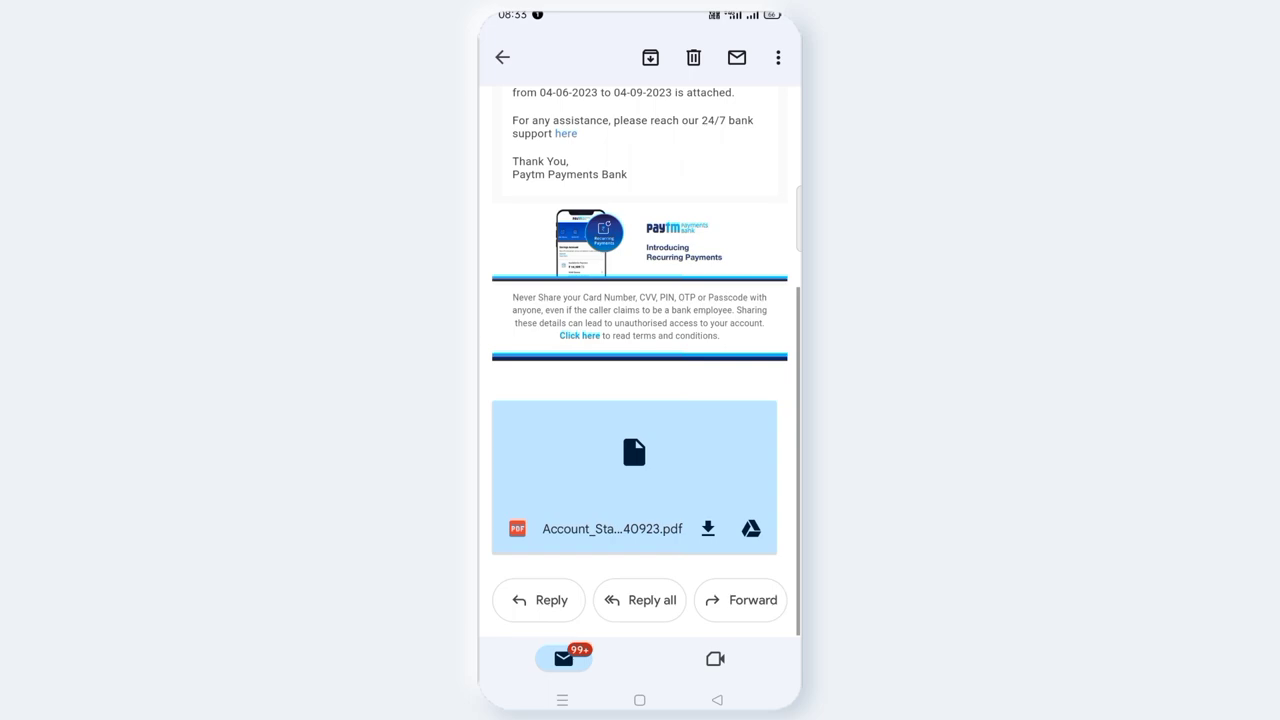
{"action": "left_click", "coordinate": [708, 528]}
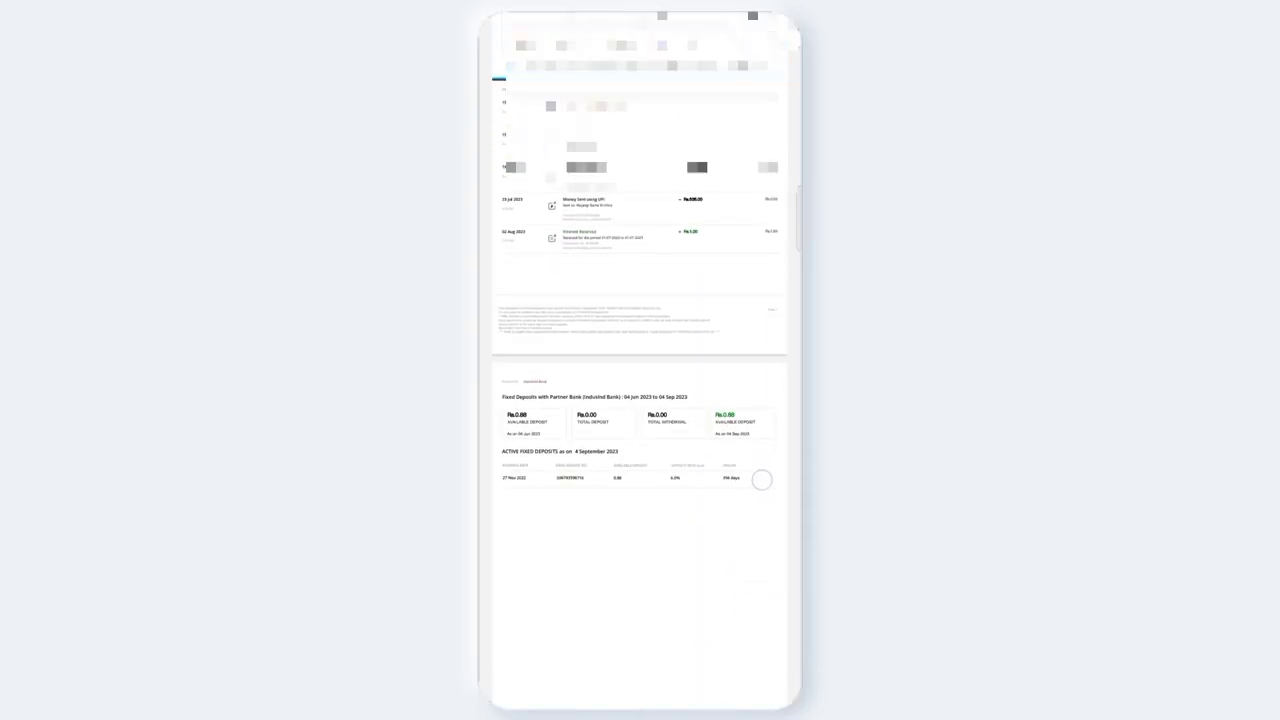
Step: Scroll through the statement PDF's pages to the final transactions and fixed-deposit summary
{"action": "scroll", "coordinate": [640, 400], "scroll_direction": "up", "scroll_amount": 5}
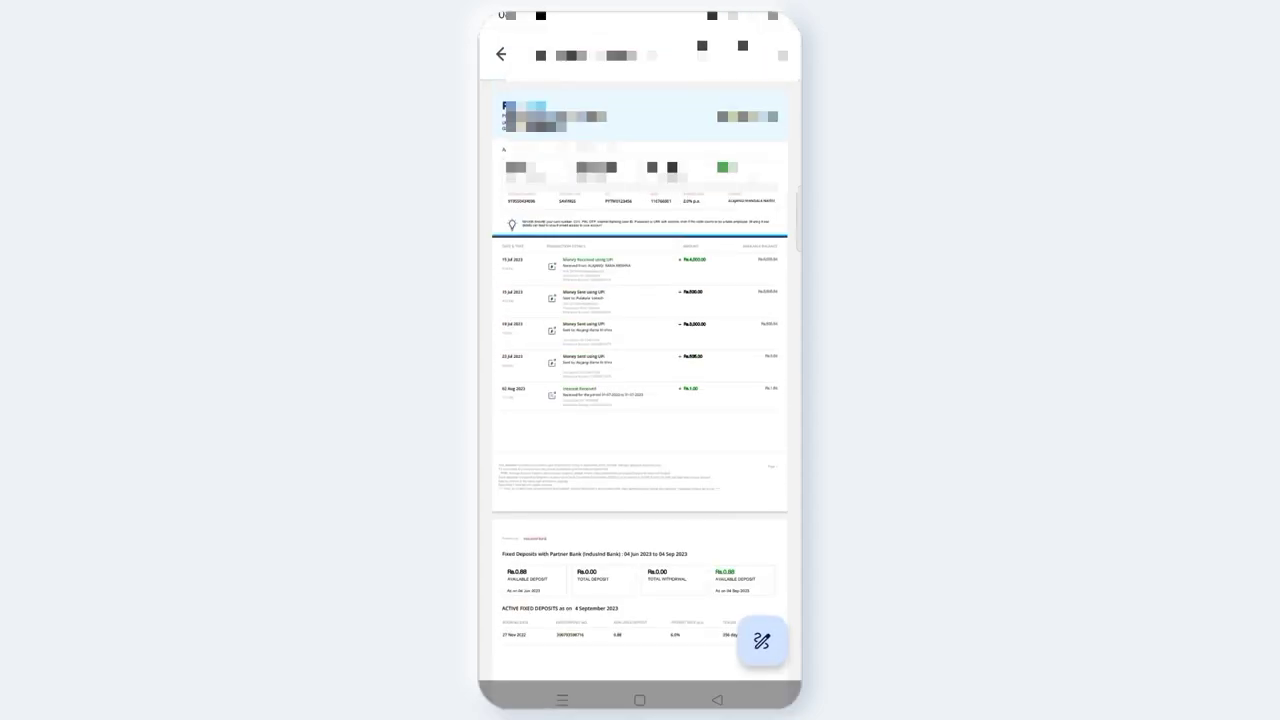
{"action": "scroll", "coordinate": [640, 400], "scroll_direction": "down", "scroll_amount": 5}
{"action": "scroll", "coordinate": [640, 400], "scroll_direction": "up", "scroll_amount": 5}
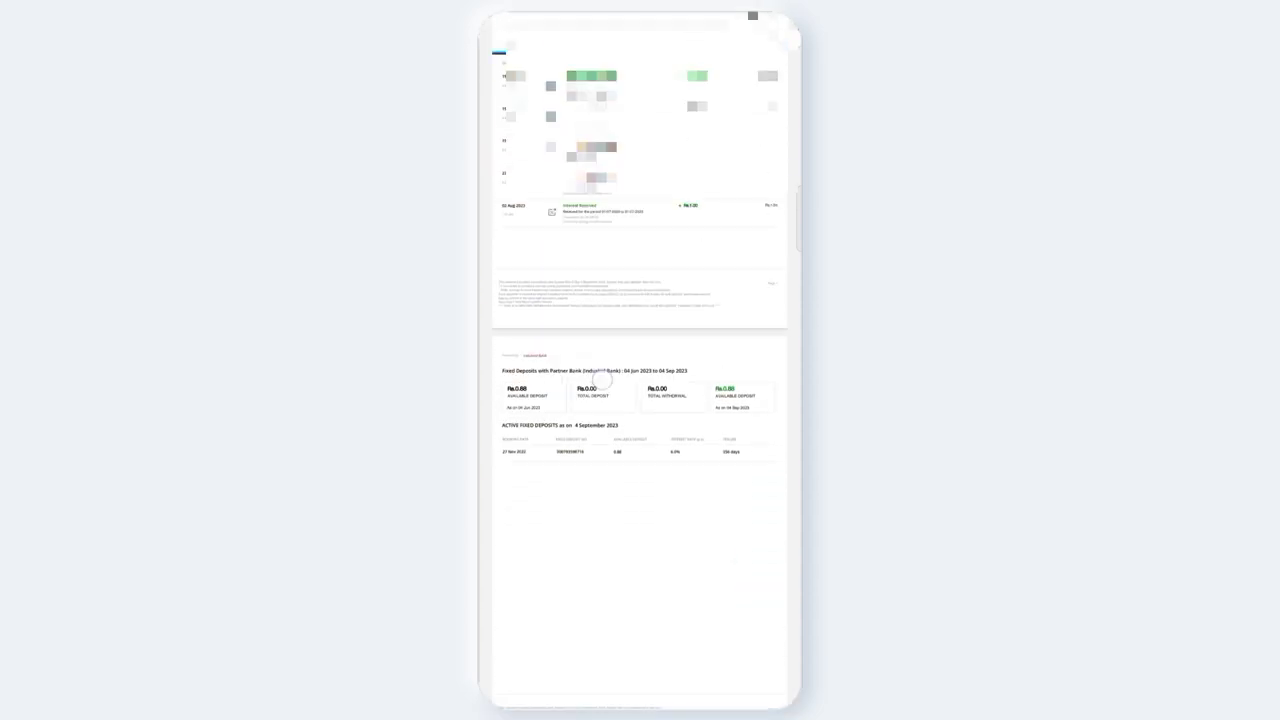